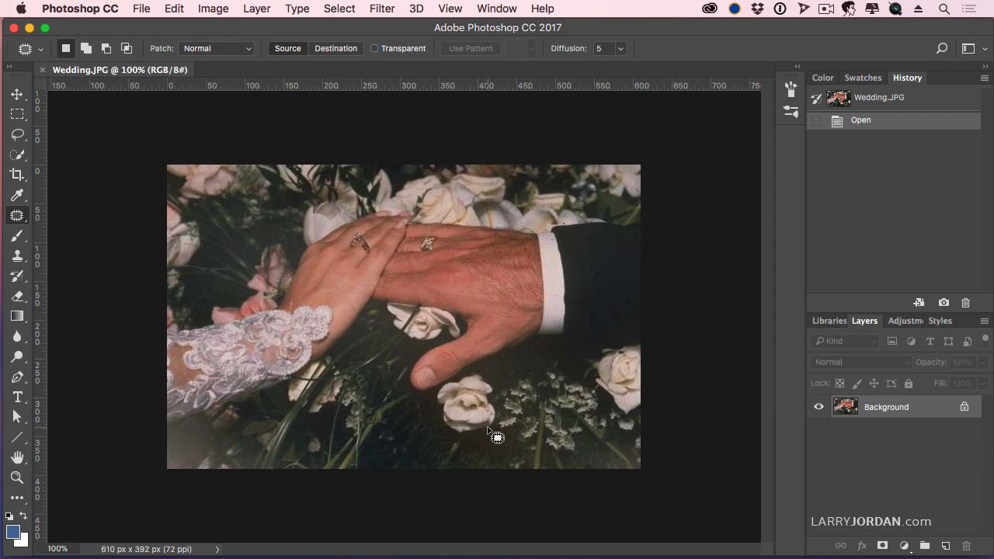
Patch the white rose below the thumb with dark foliage using the Patch tool, then deselect
mouse_move(480, 368)
mouse_down()
mouse_move(495, 374)
mouse_move(504, 408)
mouse_move(494, 431)
mouse_move(449, 437)
mouse_move(432, 395)
mouse_move(484, 371)
mouse_move(492, 378)
mouse_up()
drag(477, 410, 402, 449)
click(579, 448)
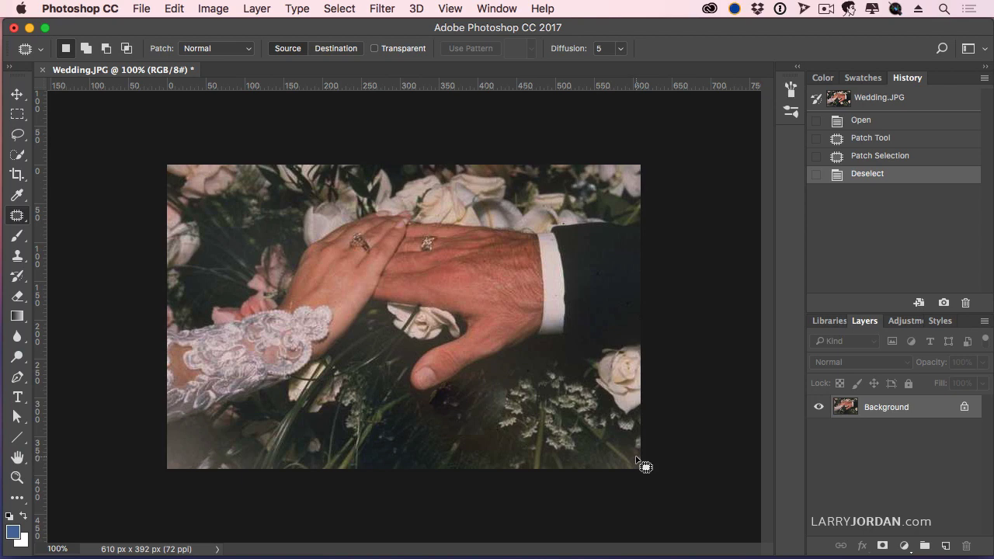
Undo the patch to restore the white rose and clear the selection
key(alt+super+z)
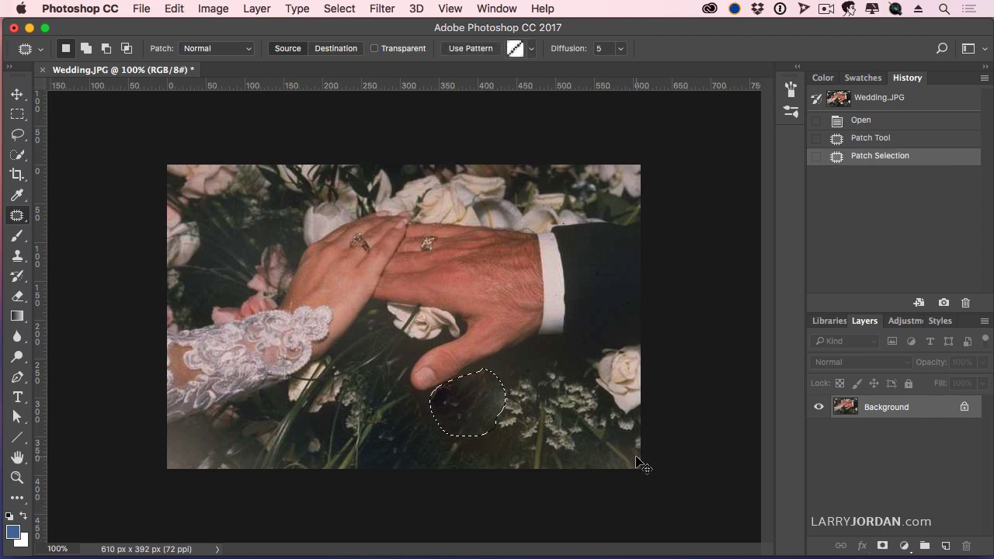
key(alt+super+z)
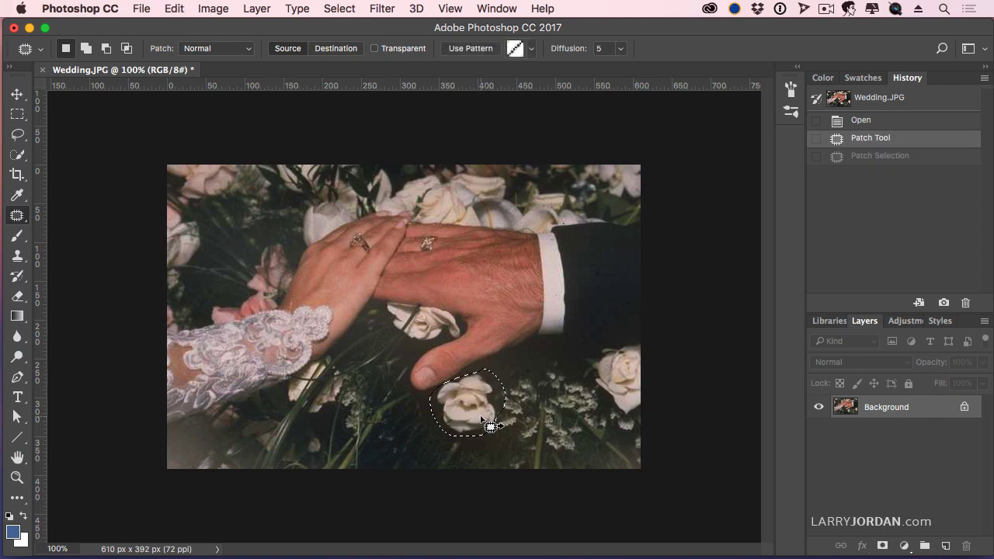
click(490, 426)
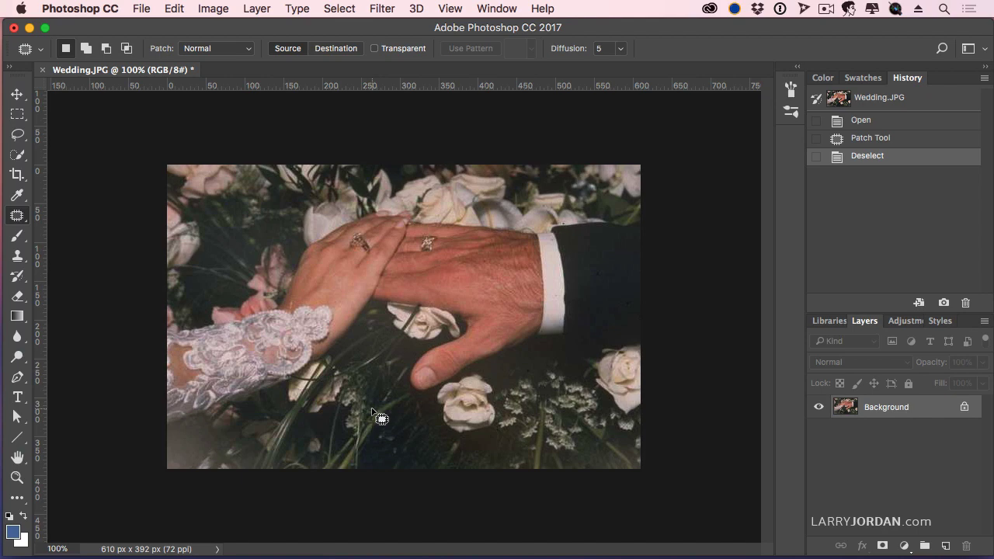
Move the rose down-left beneath the hands with the Content-Aware Move Tool, then deselect
mouse_move(19, 218)
mouse_down()
mouse_move(93, 225)
mouse_move(124, 262)
mouse_up()
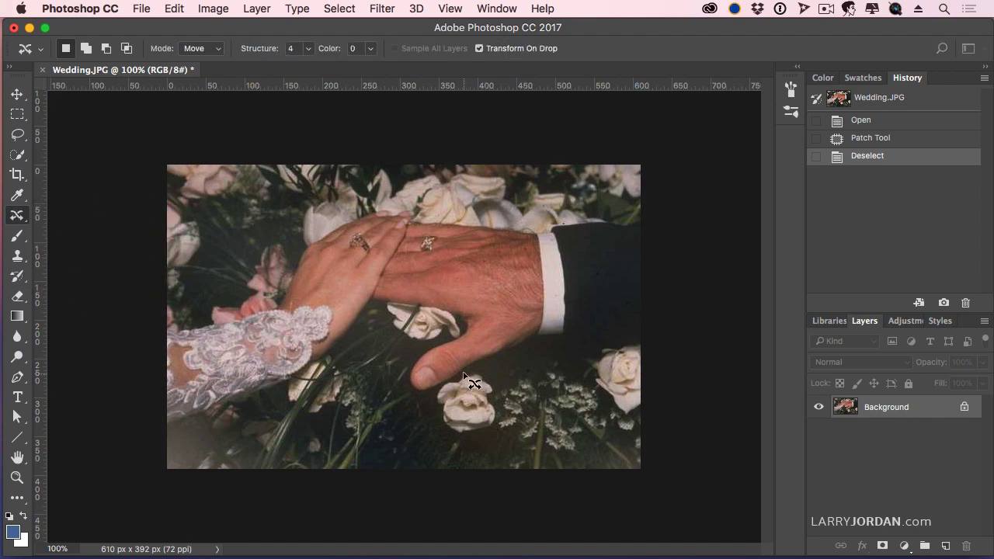
mouse_move(464, 371)
mouse_down()
mouse_move(481, 369)
mouse_move(505, 396)
mouse_move(501, 429)
mouse_move(471, 441)
mouse_move(441, 429)
mouse_move(429, 400)
mouse_move(466, 372)
mouse_up()
mouse_move(464, 409)
mouse_down()
mouse_move(412, 429)
mouse_move(353, 405)
mouse_up()
key(Return)
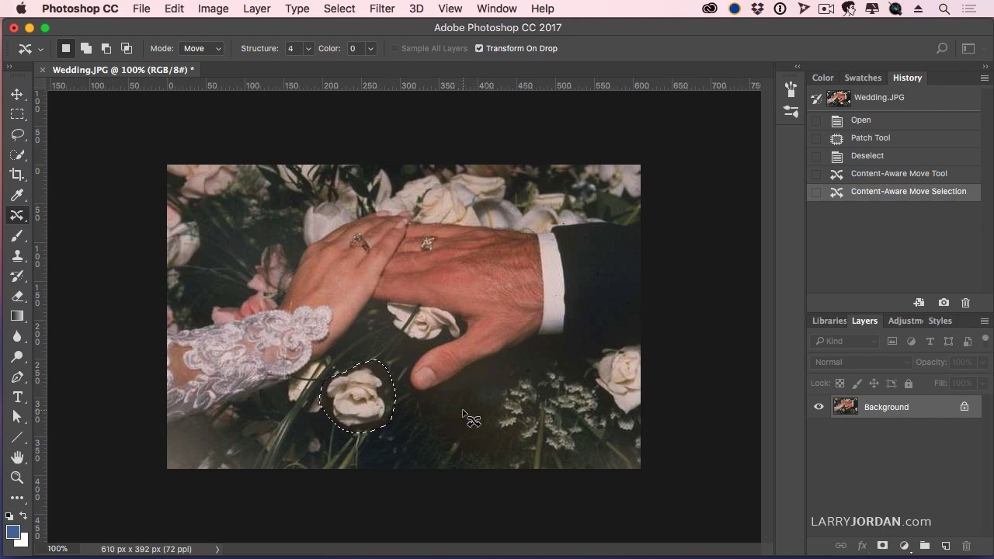
click(357, 442)
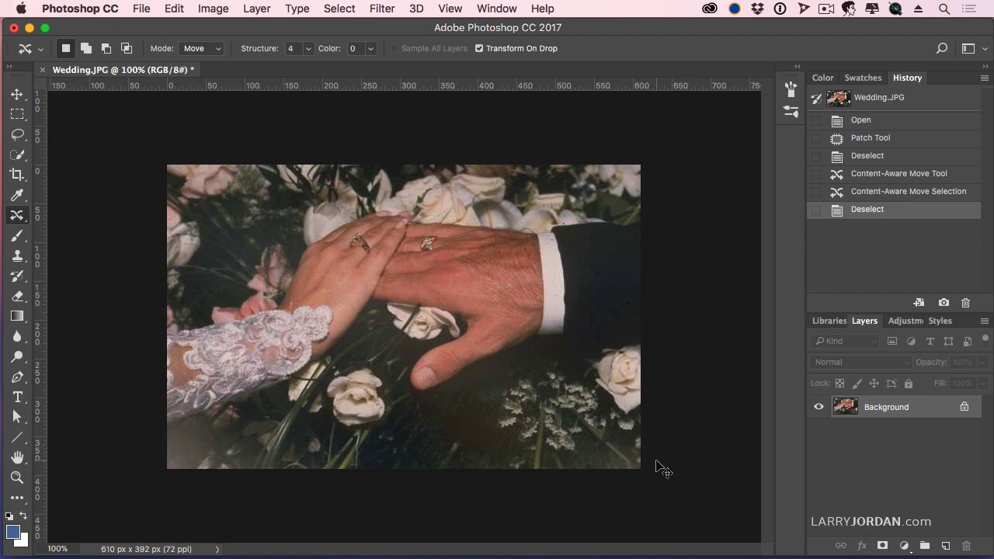
Apply Levels with input black point 10 and white point 219
key(super+l)
drag(550, 308, 556, 309)
drag(651, 308, 650, 309)
drag(745, 308, 716, 310)
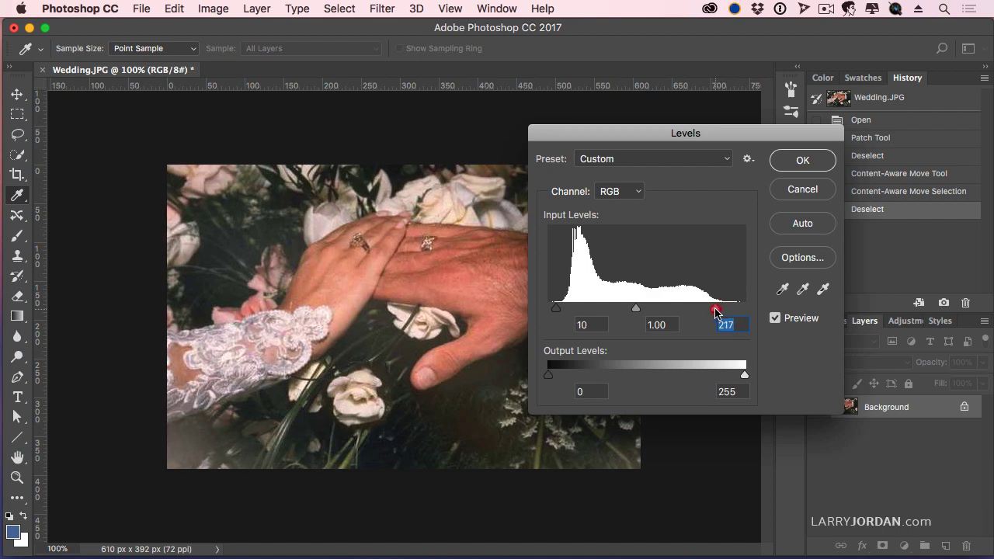
click(775, 160)
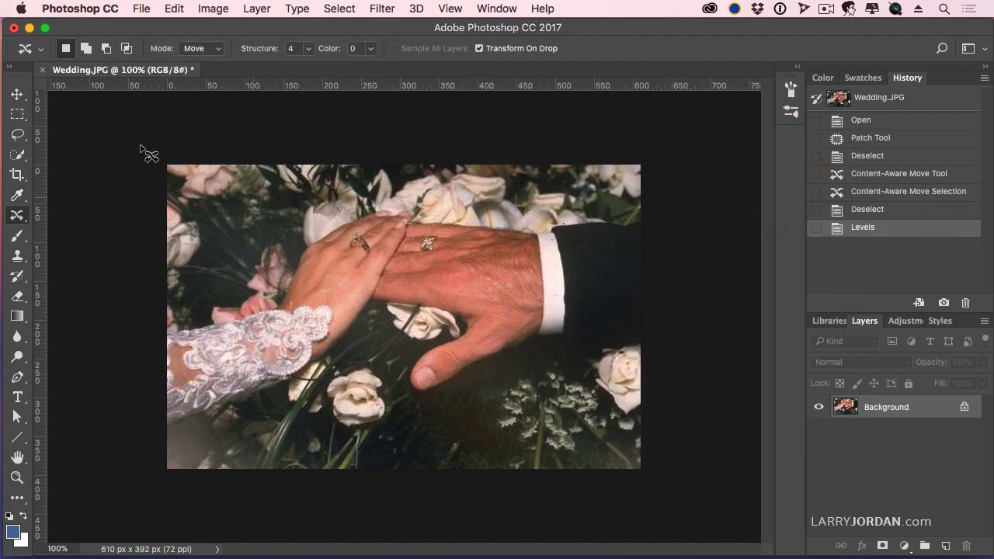
click(17, 114)
Select the photo's left third and feather the selection by 20 pixels
drag(167, 165, 334, 482)
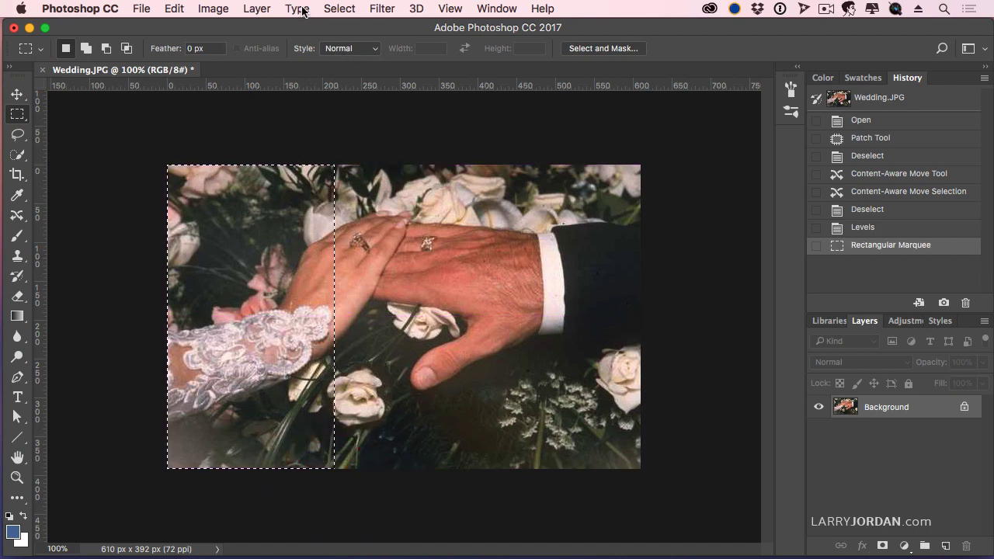
click(339, 9)
mouse_move(376, 216)
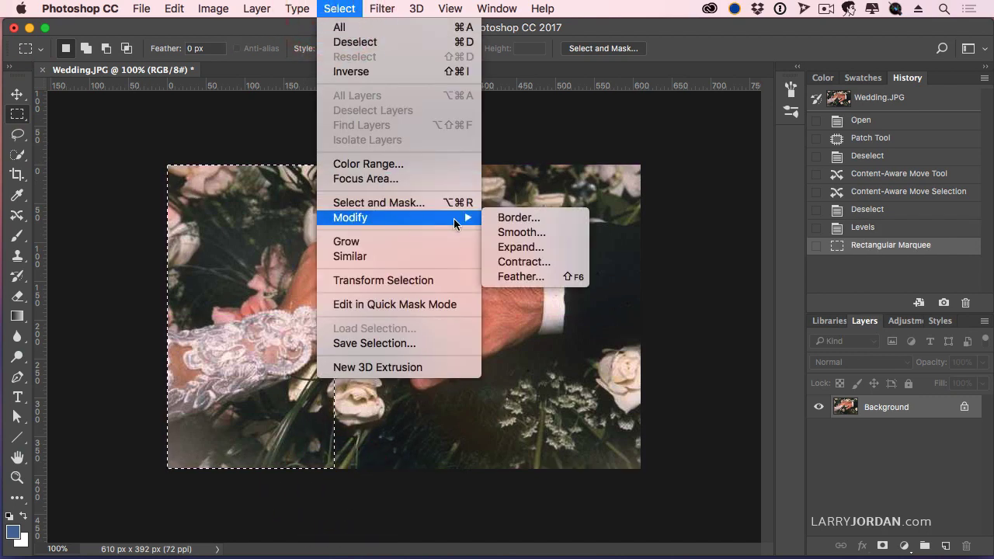
click(546, 275)
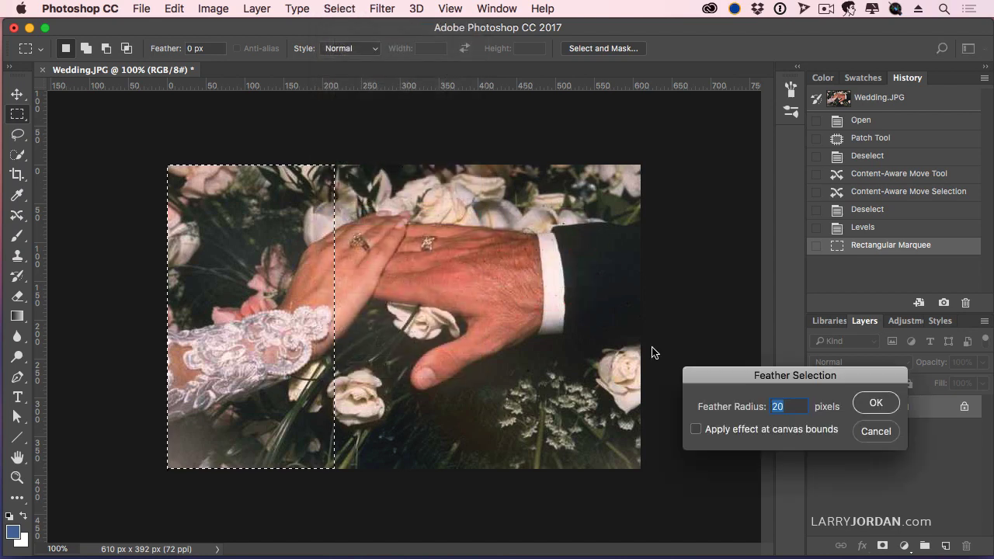
click(882, 405)
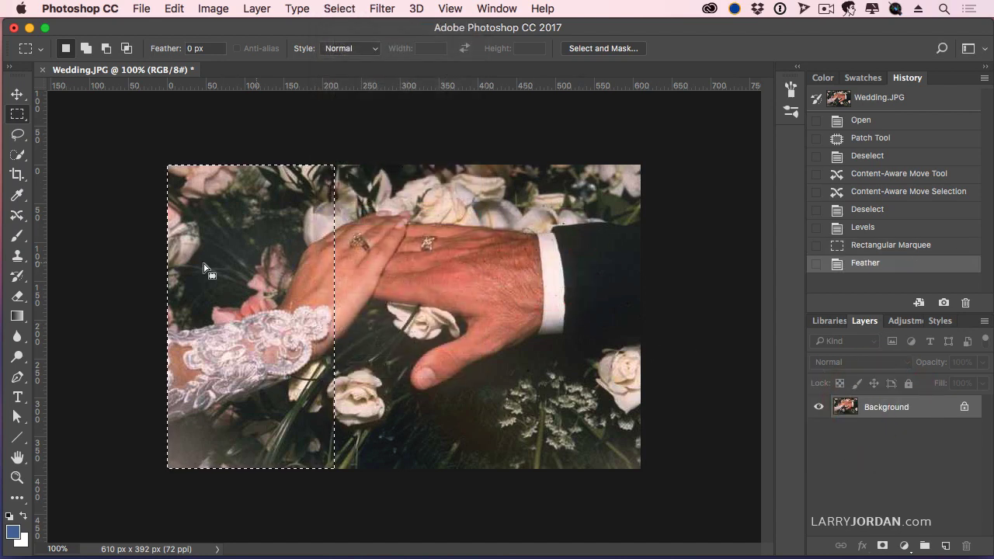
Set the selected area's Levels midtone to 0.85, then deselect
key(super+l)
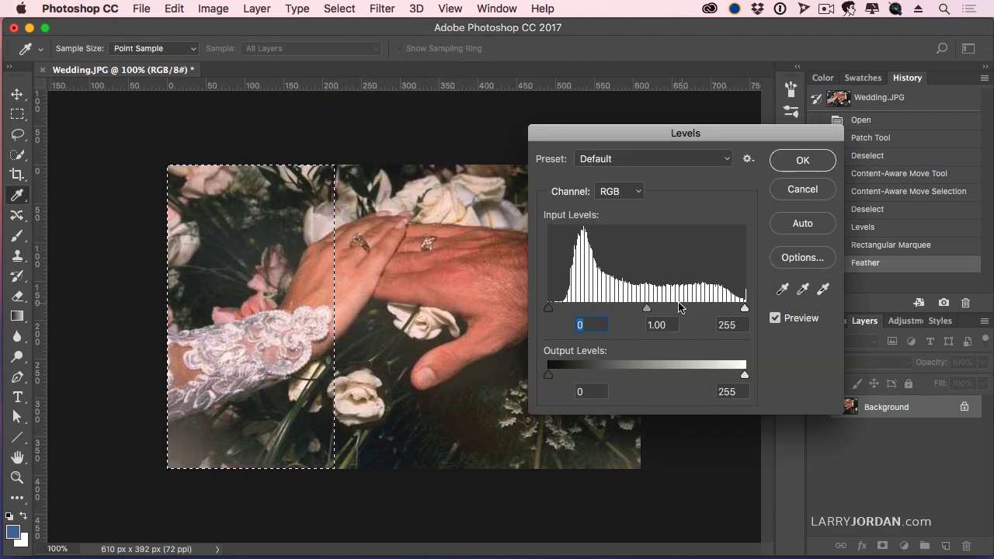
drag(647, 309, 655, 310)
click(801, 158)
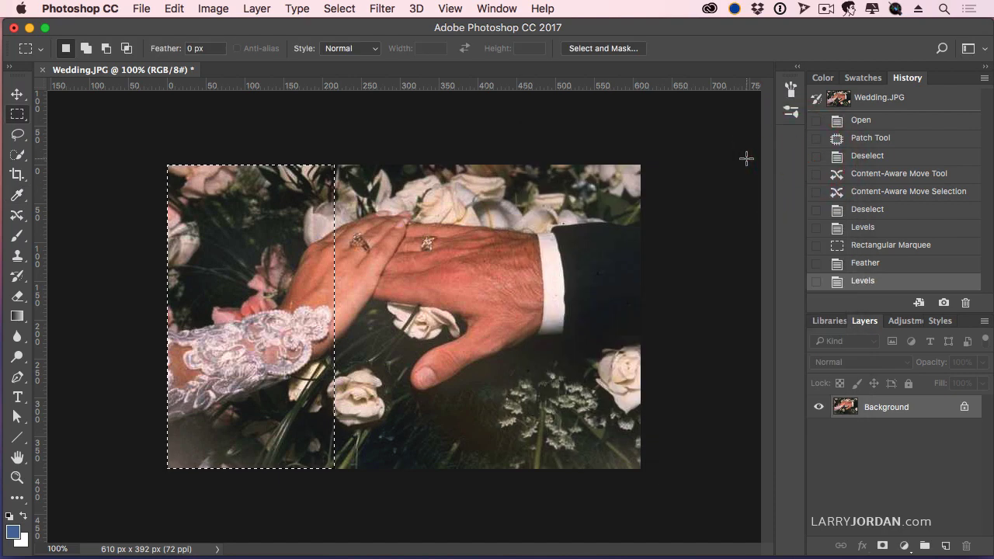
key(super+d)
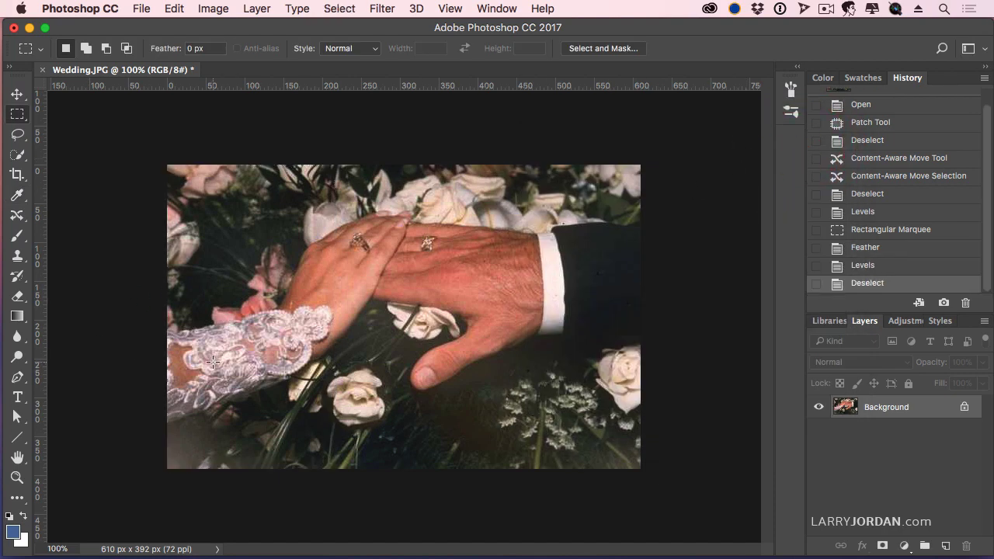
Select everything outside an elliptical oval centred on the hands
drag(16, 113, 62, 127)
drag(211, 194, 630, 456)
drag(484, 403, 471, 388)
key(shift+super+i)
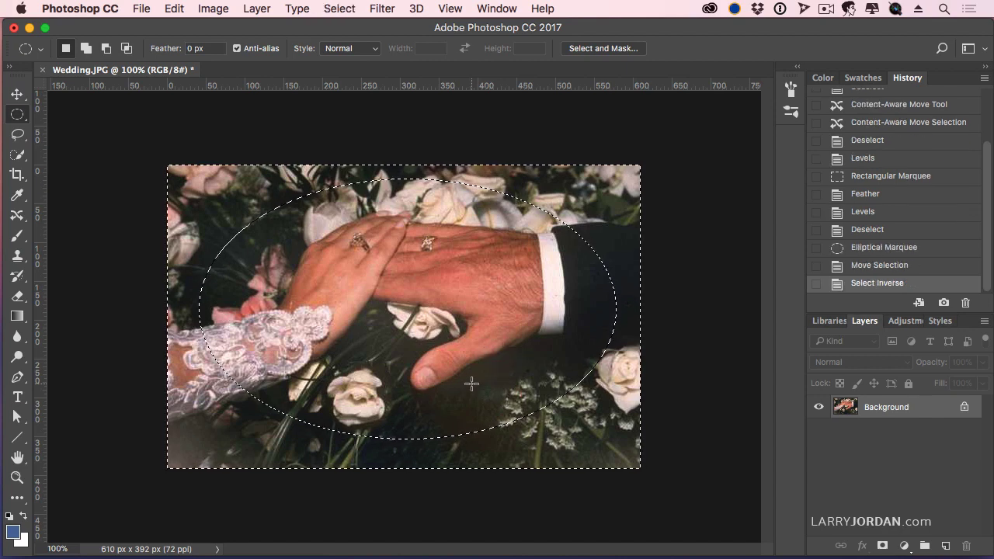
Feather the inverted edge selection by 20 pixels
key(super+l)
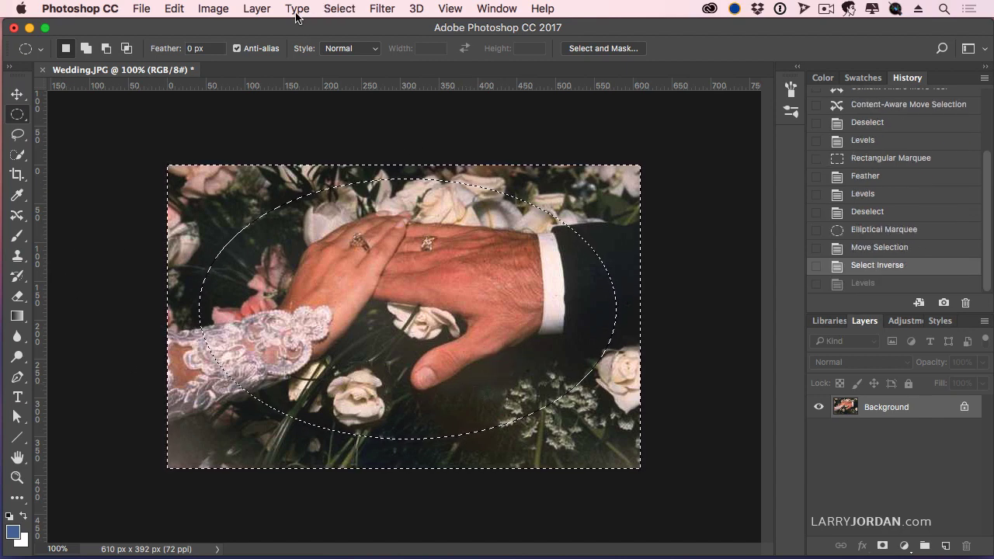
click(349, 7)
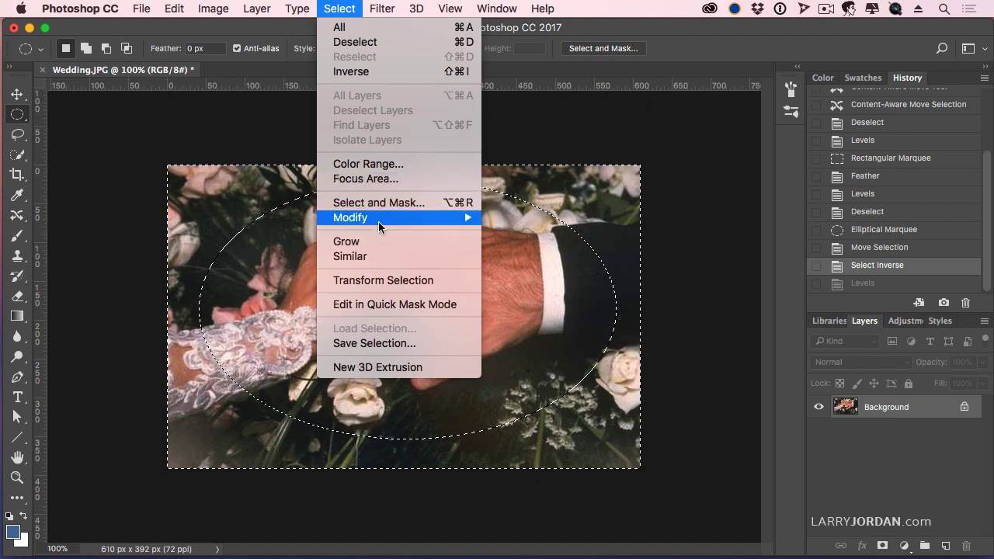
mouse_move(378, 217)
click(521, 277)
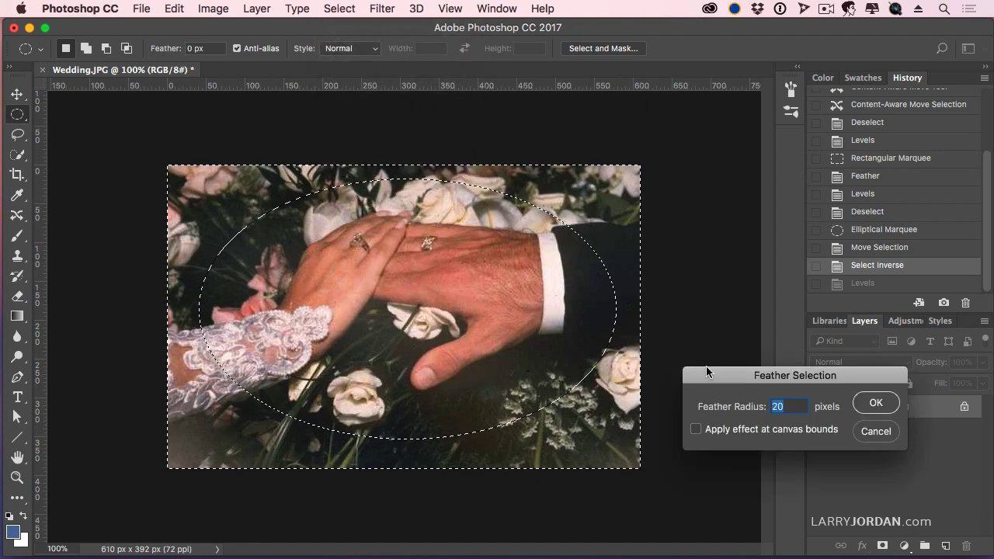
click(876, 402)
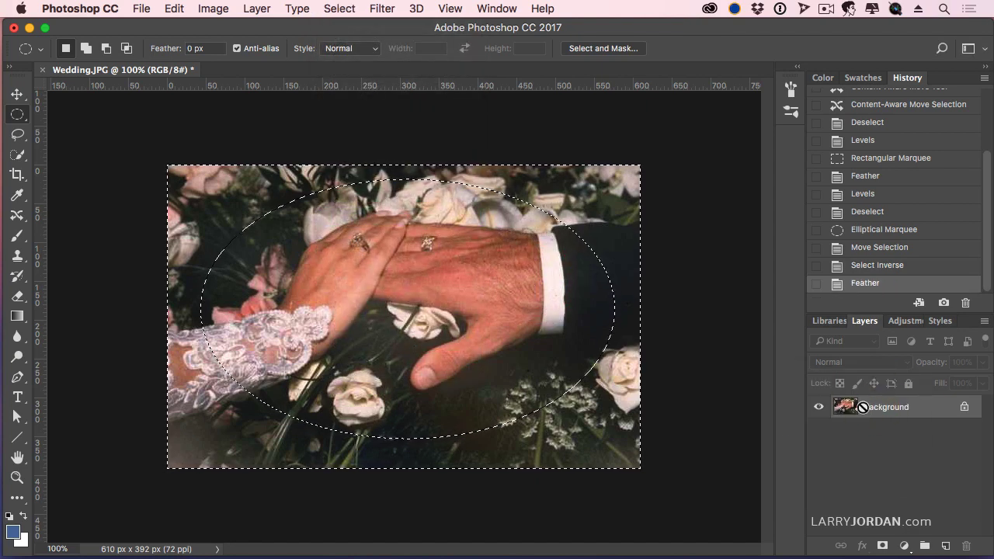
Lower the edge area's Levels midtones to darken the vignette, then deselect
key(super+l)
drag(646, 308, 670, 310)
click(802, 161)
key(super+d)
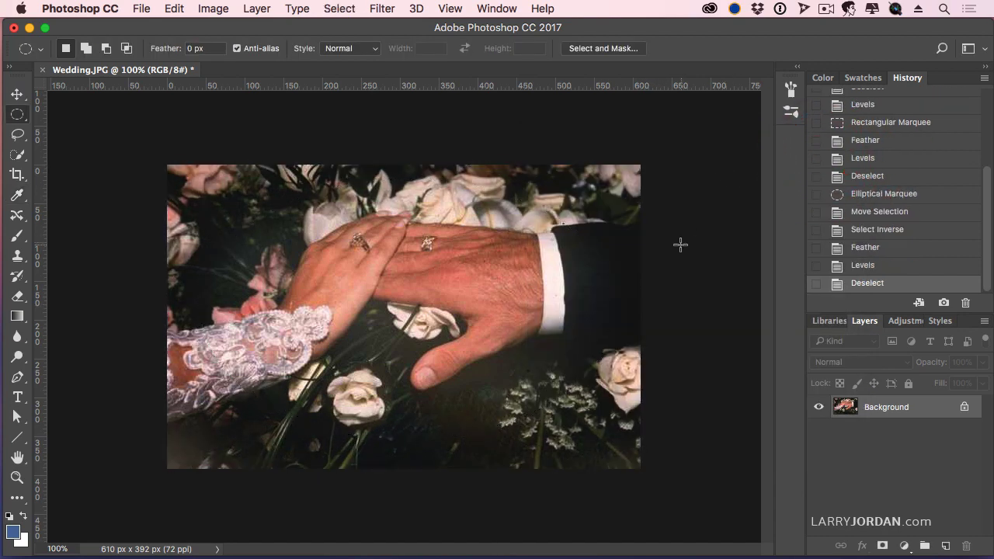